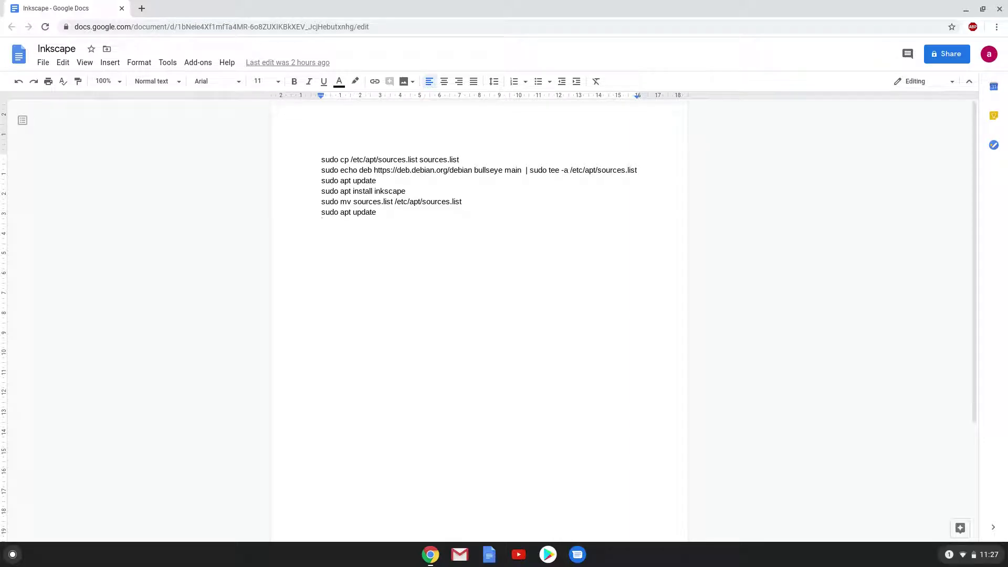
- Open ChromeOS Settings from Quick Settings and go to the Linux (Beta) page
click(962, 555)
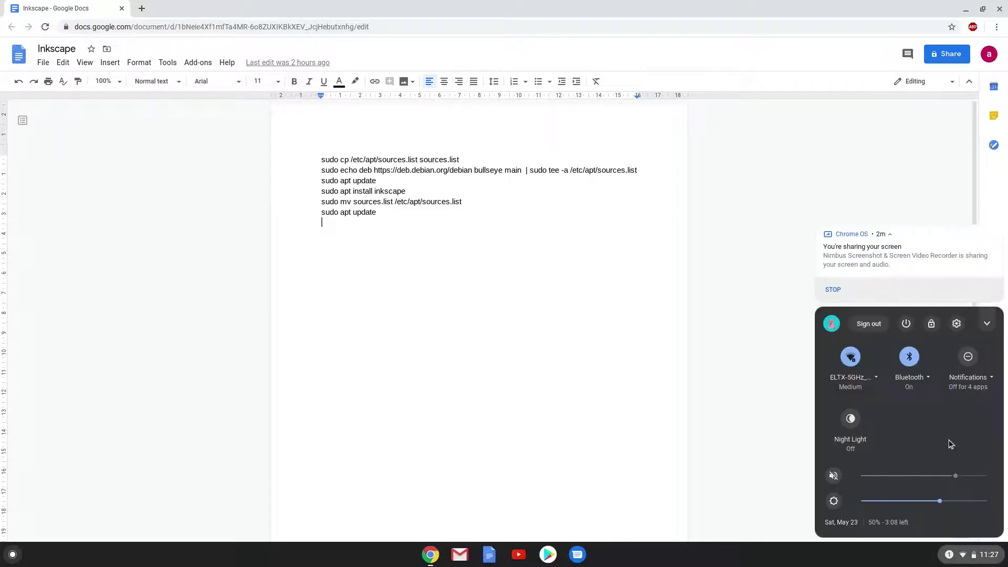
click(956, 324)
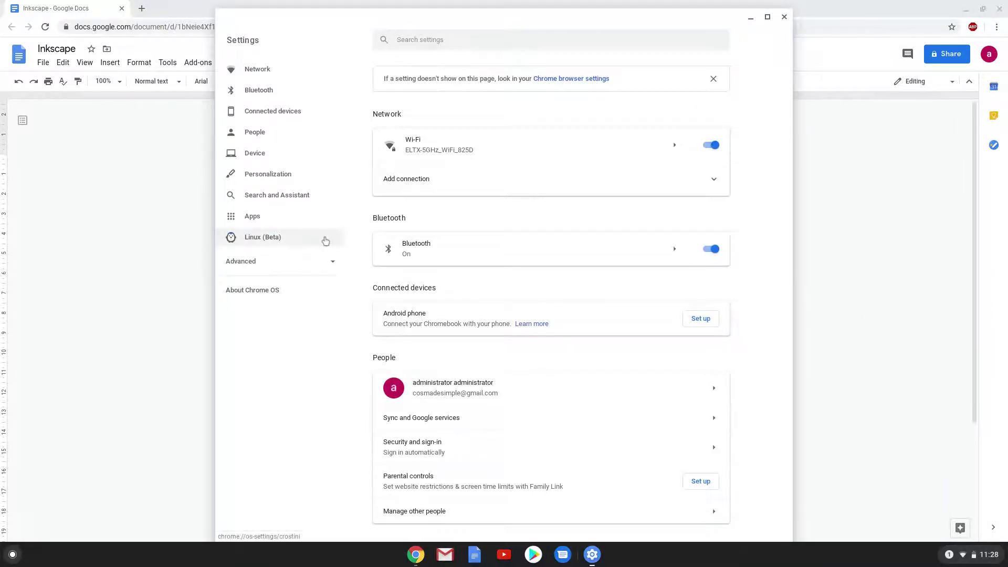
click(325, 240)
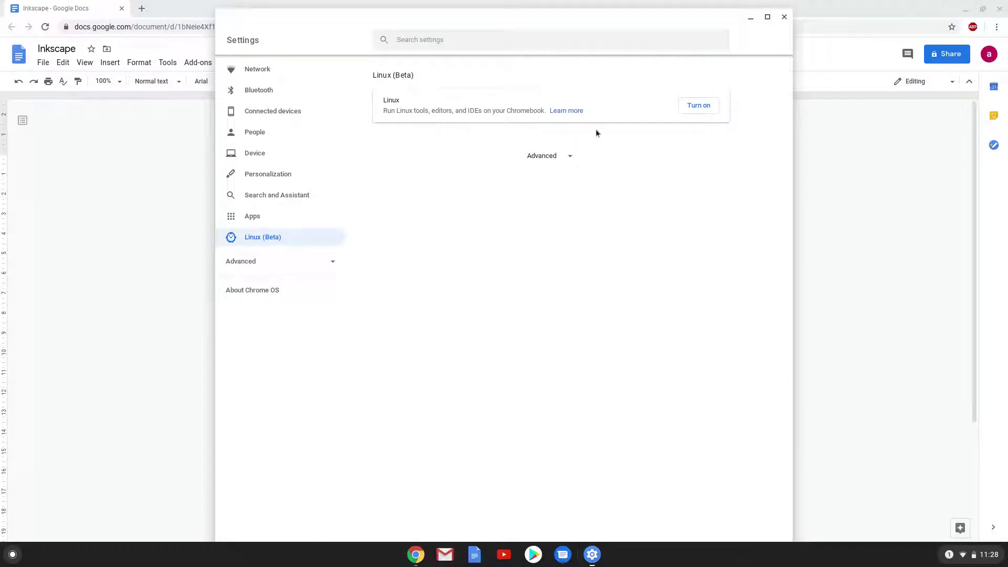
- Turn on Linux (Beta) and start its installation from the setup dialog
click(689, 111)
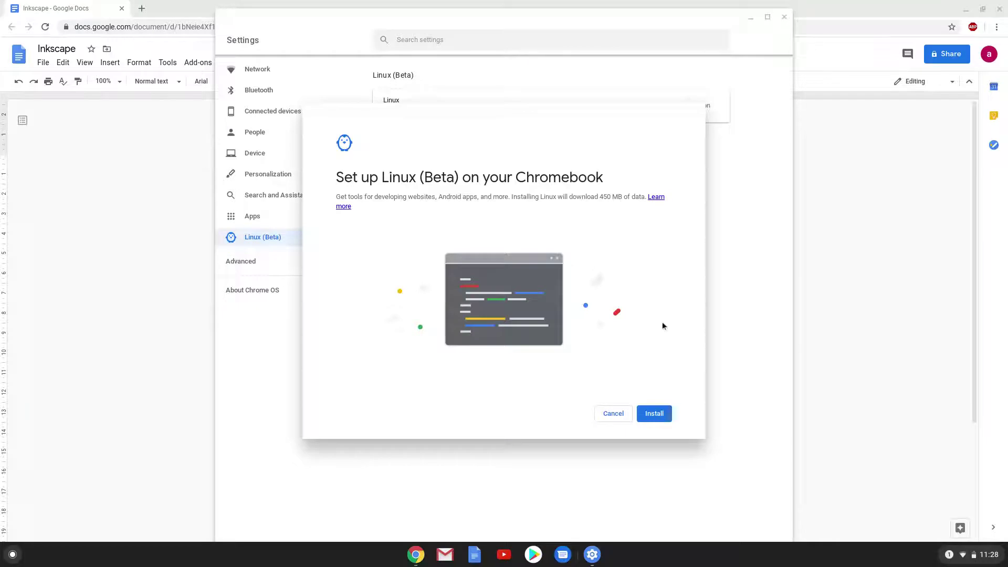
click(654, 413)
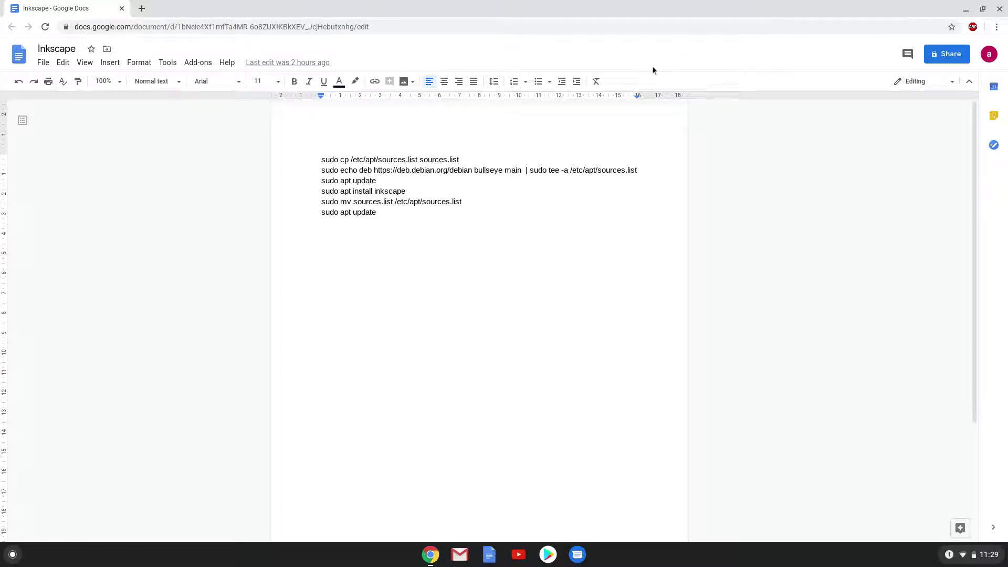
- Copy the first line, the sources.list backup command, from the document
triple_click(430, 159)
right_click(431, 158)
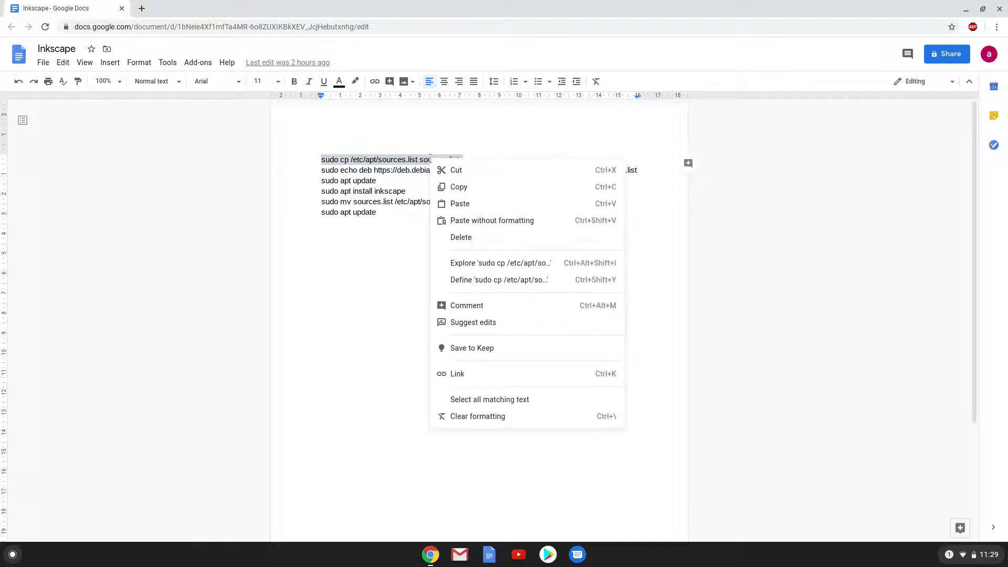
click(452, 187)
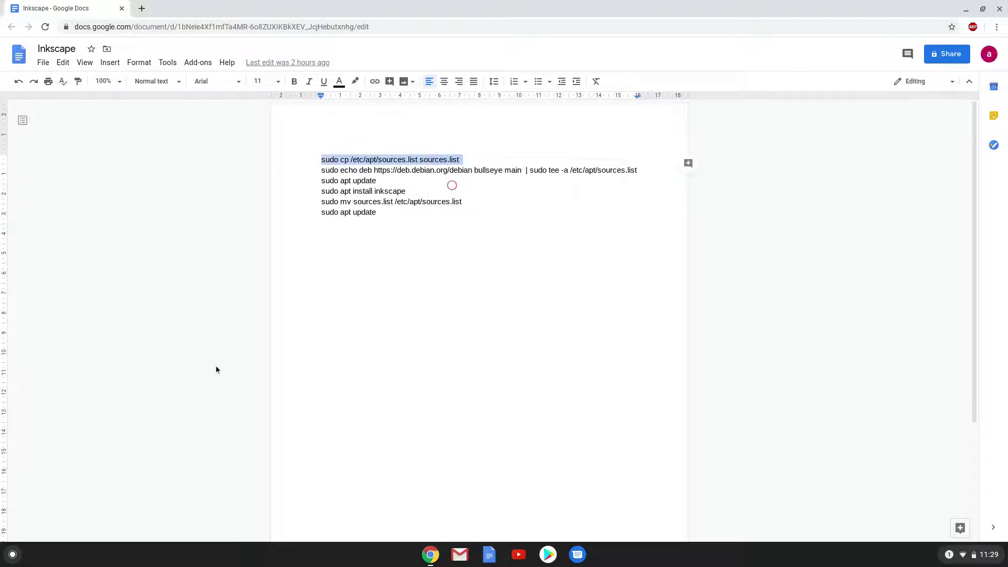
- Search the Launcher for 'ter' and launch the Linux Terminal
click(12, 554)
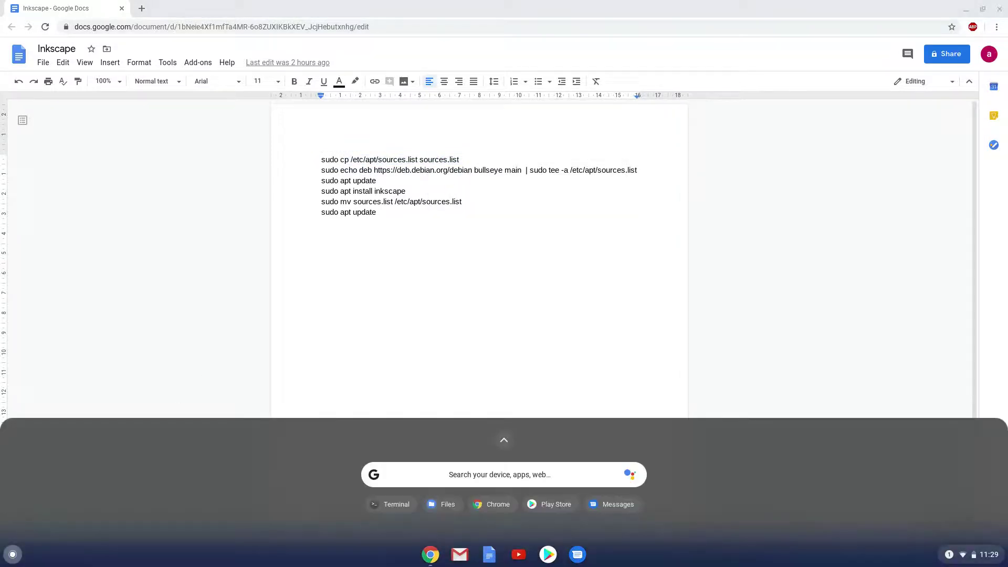
text(ter)
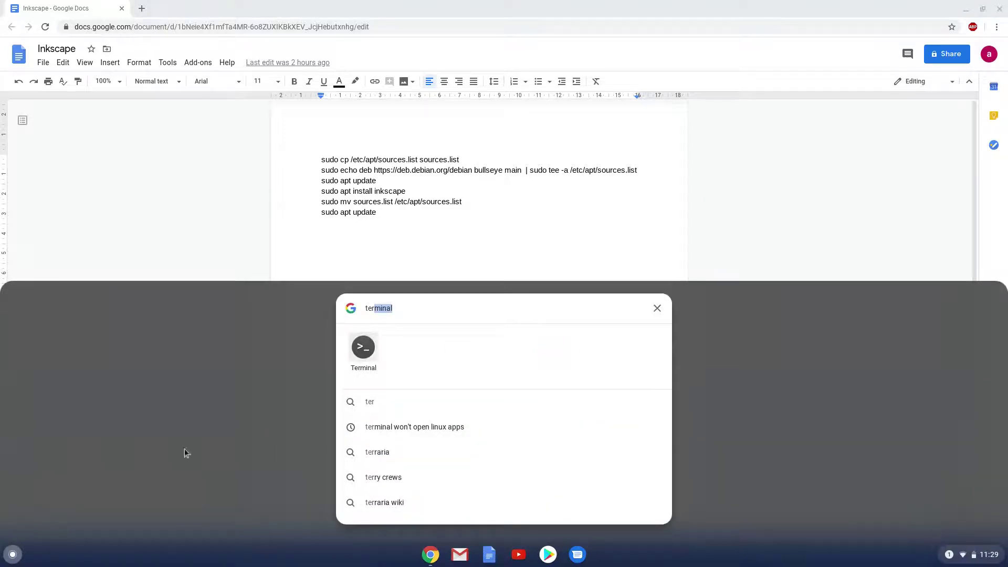
click(361, 348)
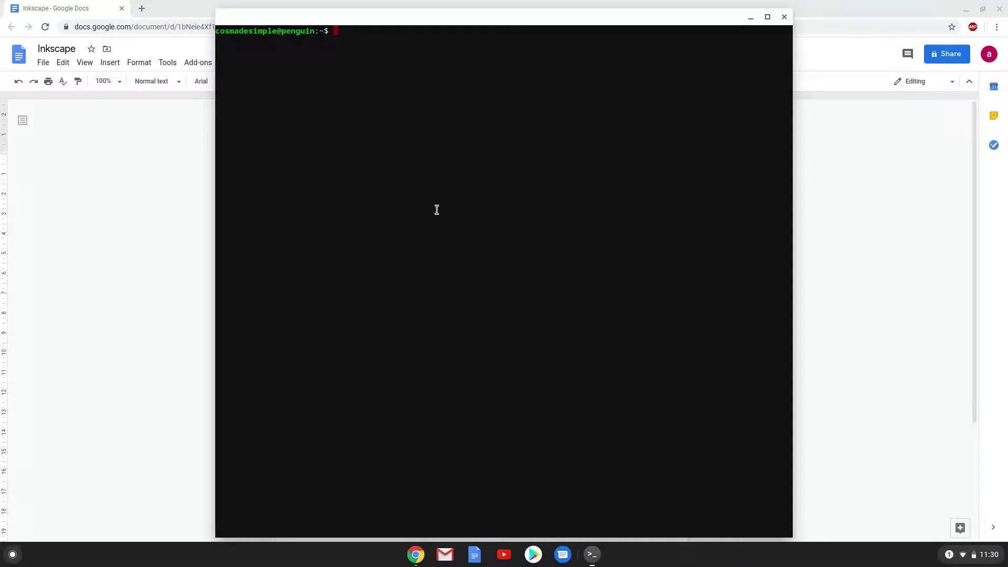
- Run the sources.list backup, then copy and run the line-2 command adding the bullseye repository
key(ctrl+shift+v)
key(Return)
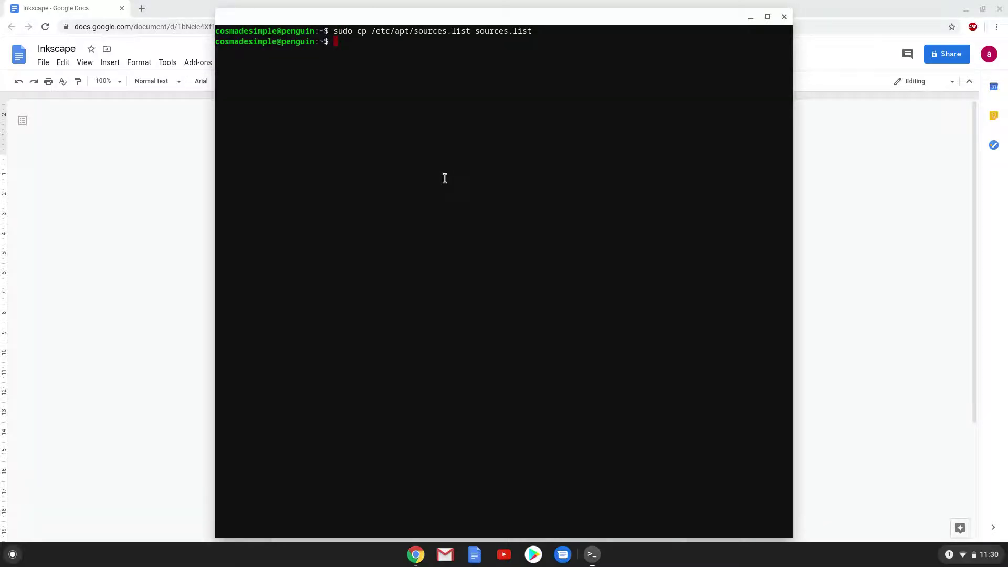
click(168, 357)
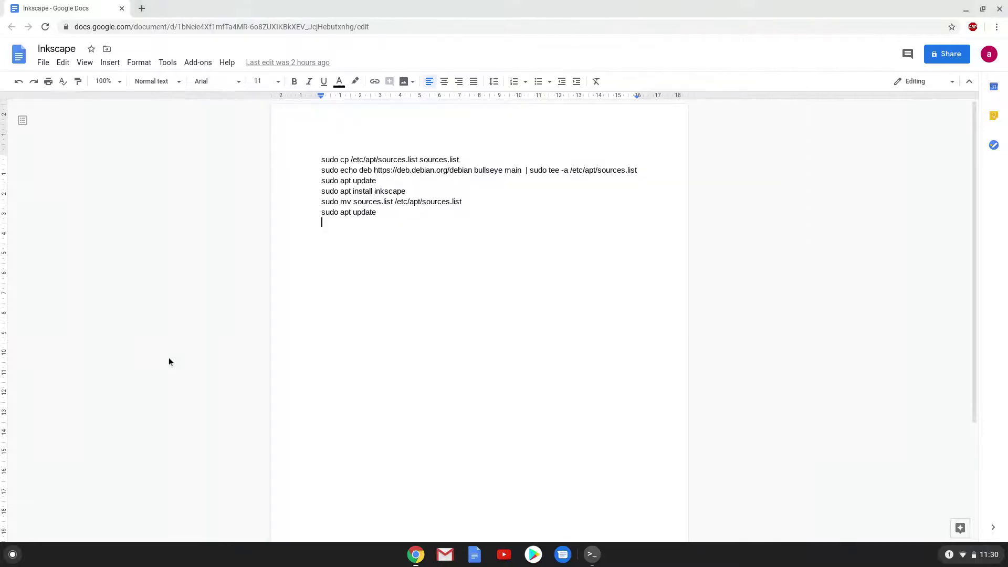
triple_click(338, 169)
right_click(337, 169)
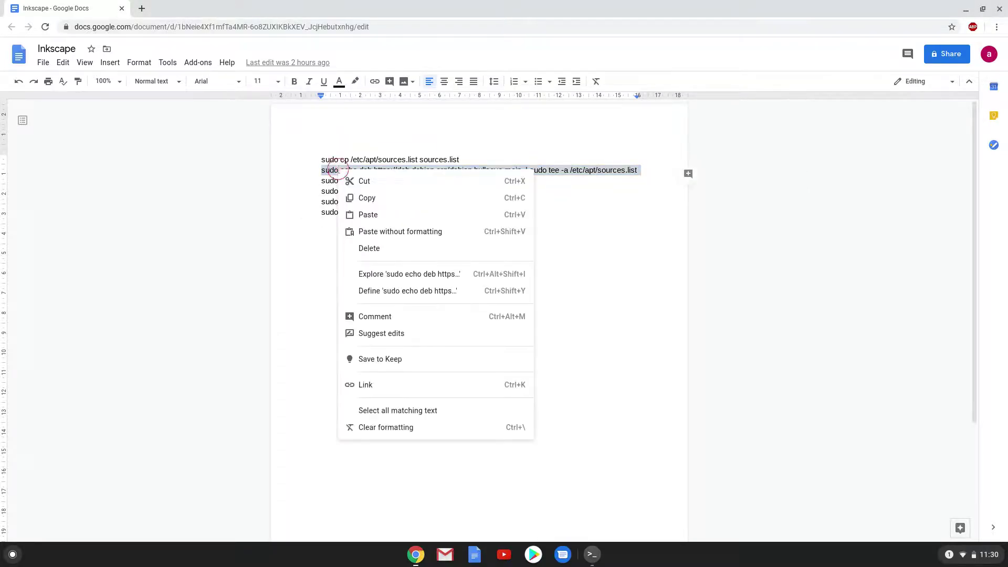
click(365, 199)
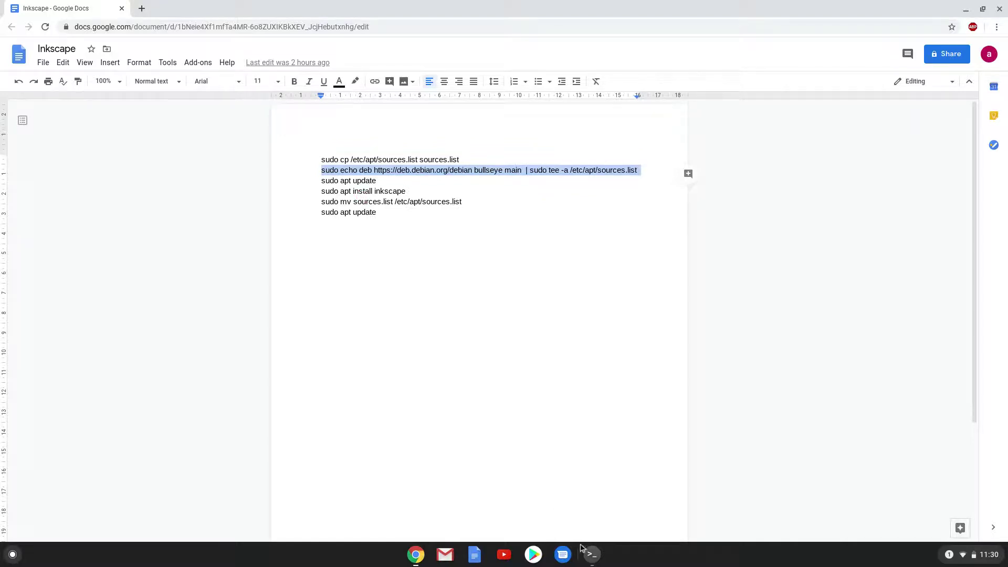
click(592, 555)
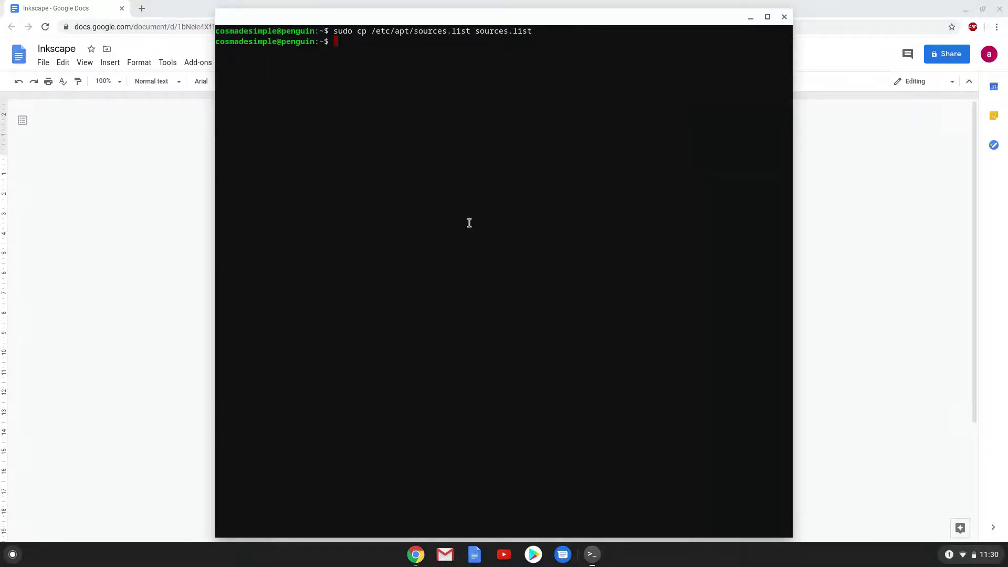
key(ctrl+shift+v)
key(Return)
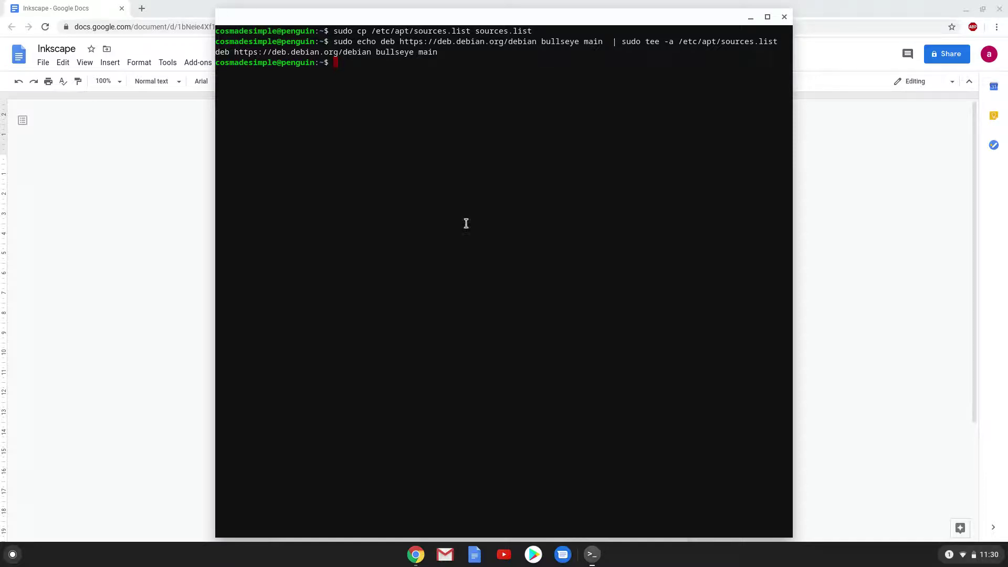
- Copy 'sudo apt update' from the document and run it in the Terminal
click(97, 243)
click(96, 245)
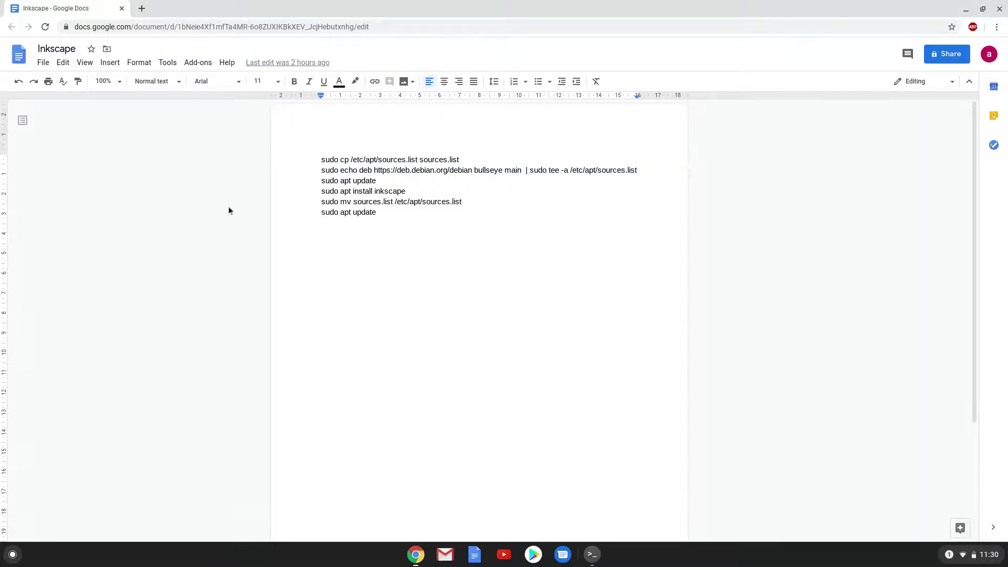
triple_click(326, 185)
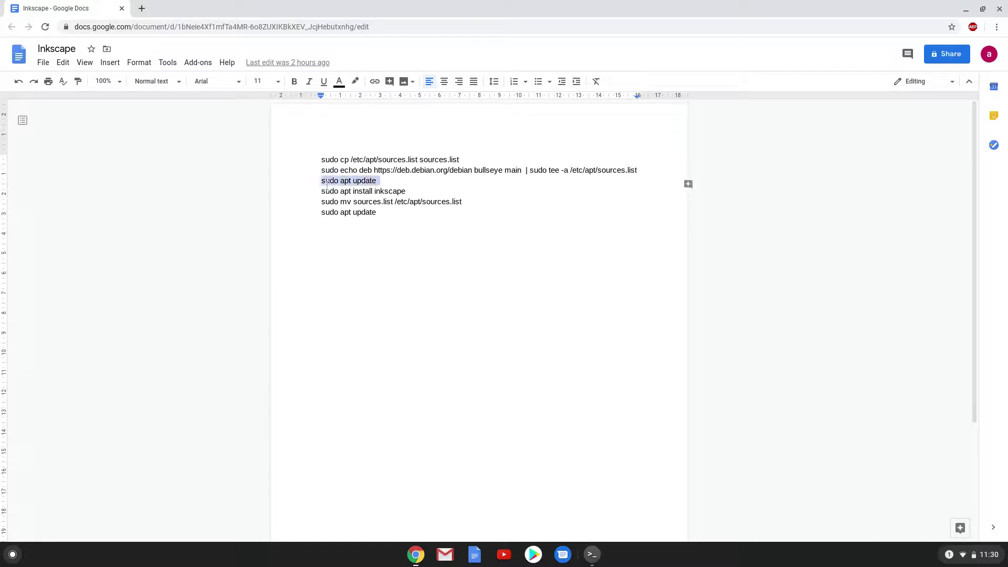
right_click(327, 185)
click(351, 214)
click(591, 555)
key(ctrl+shift+v)
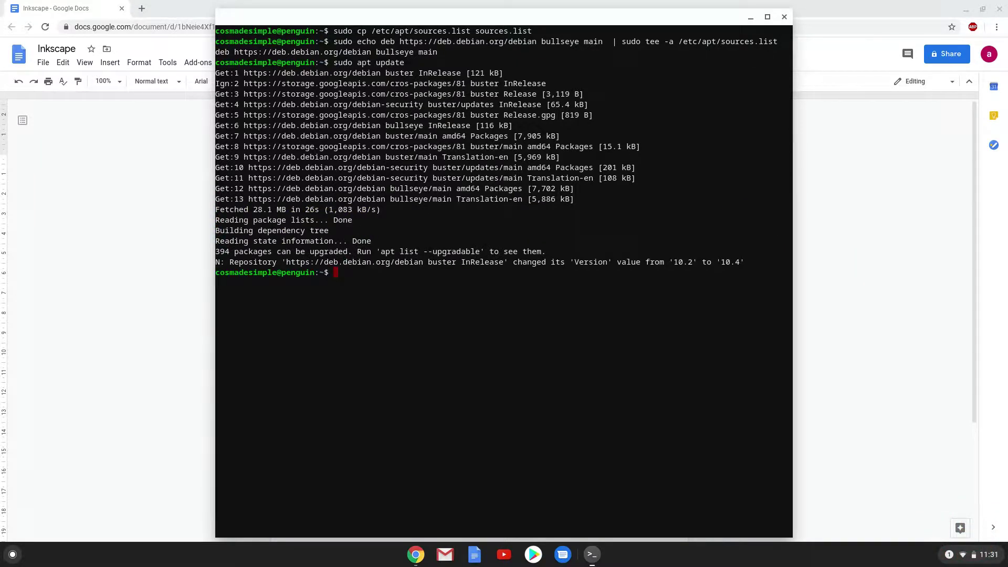
click(93, 367)
click(93, 367)
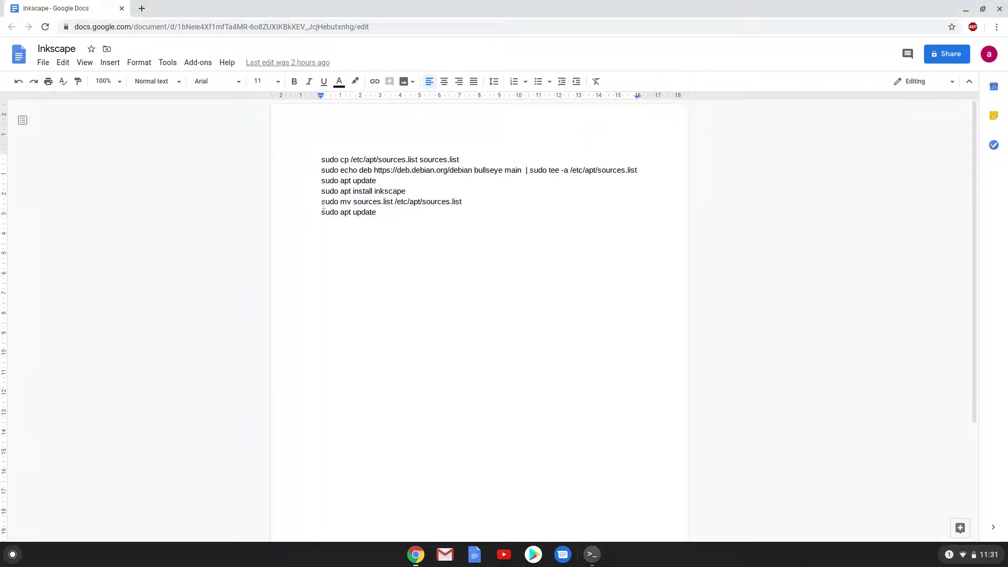
- Copy and run 'sudo apt install inkscape', confirming the listed packages at the prompt
triple_click(337, 191)
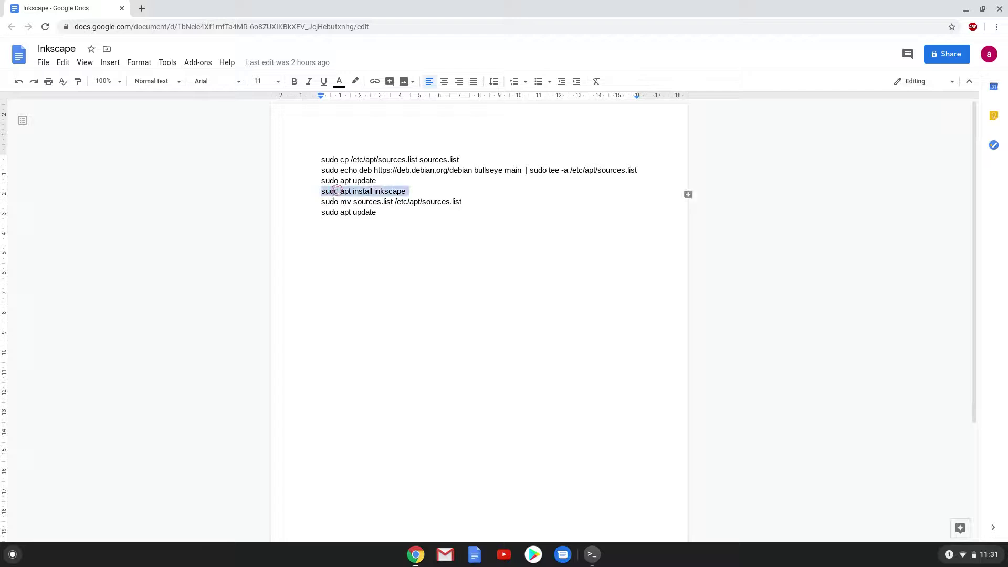
right_click(337, 191)
click(364, 220)
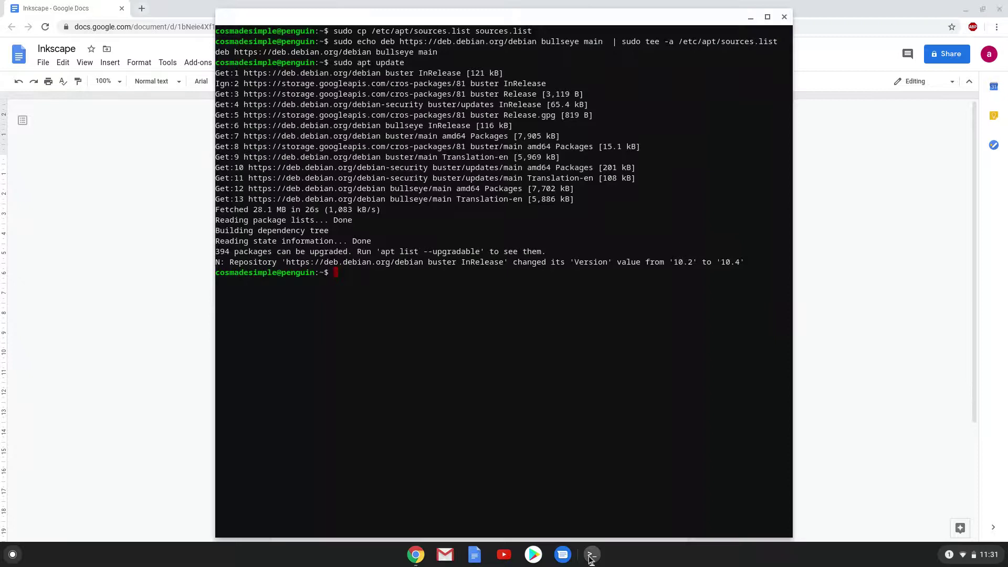
click(592, 554)
key(ctrl+shift+v)
key(Return)
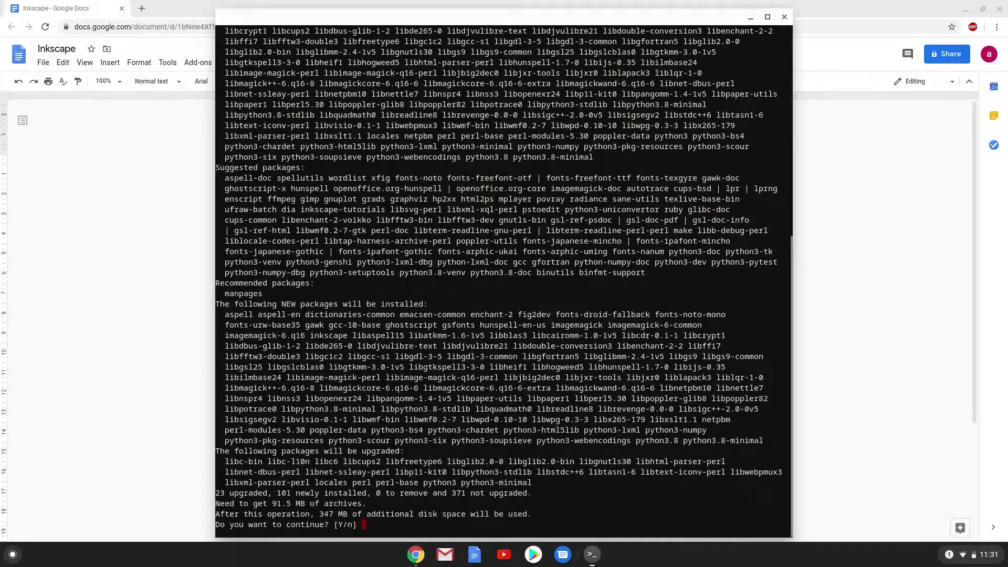
key(Return)
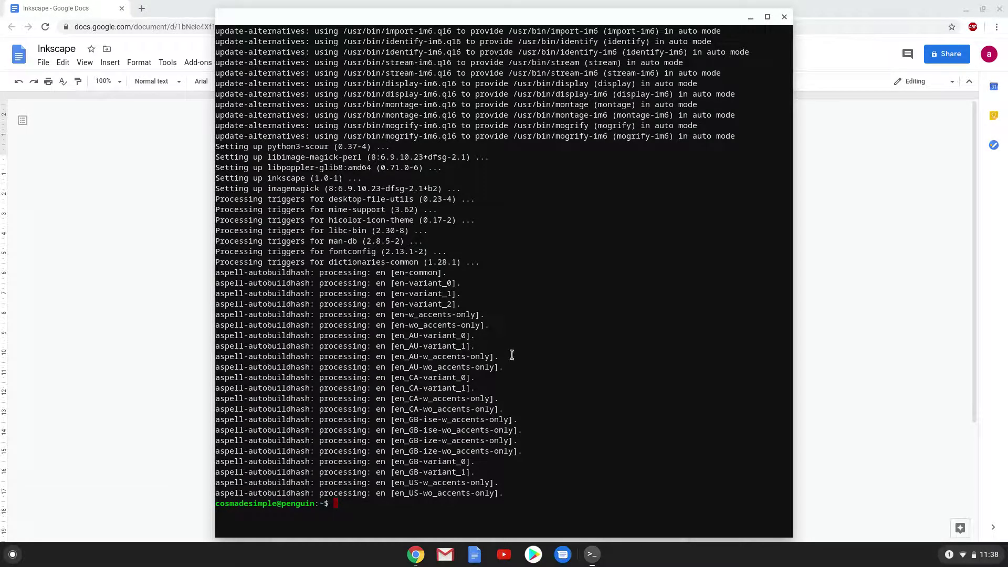
- Copy and run 'sudo mv sources.list /etc/apt/sources.list' to restore the original file
click(131, 370)
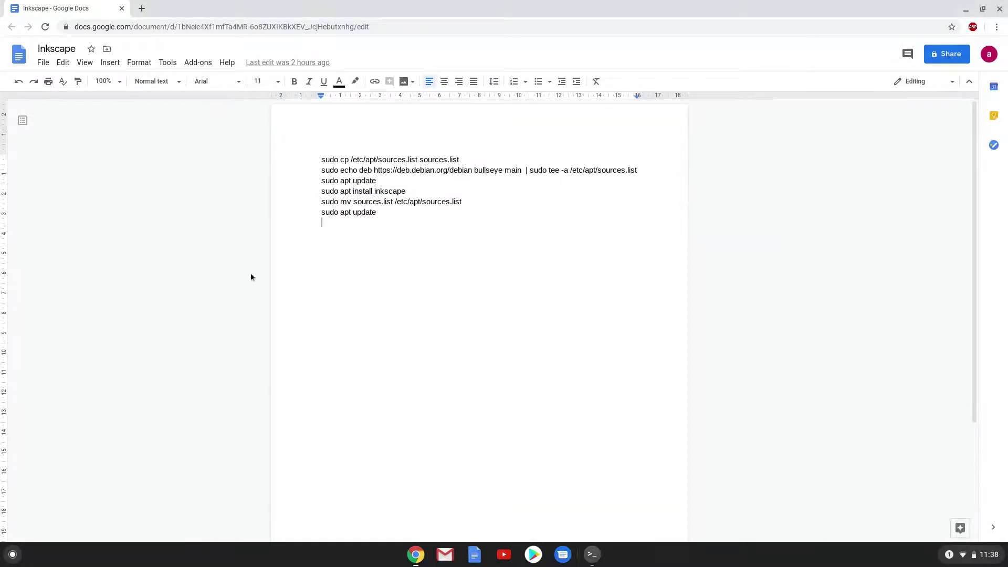
triple_click(341, 201)
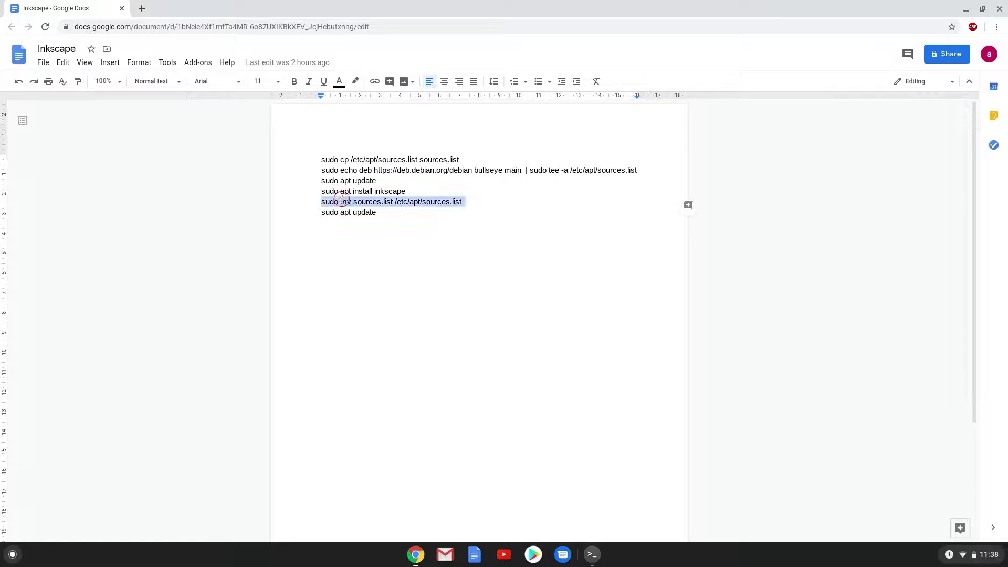
right_click(342, 201)
click(370, 226)
click(592, 555)
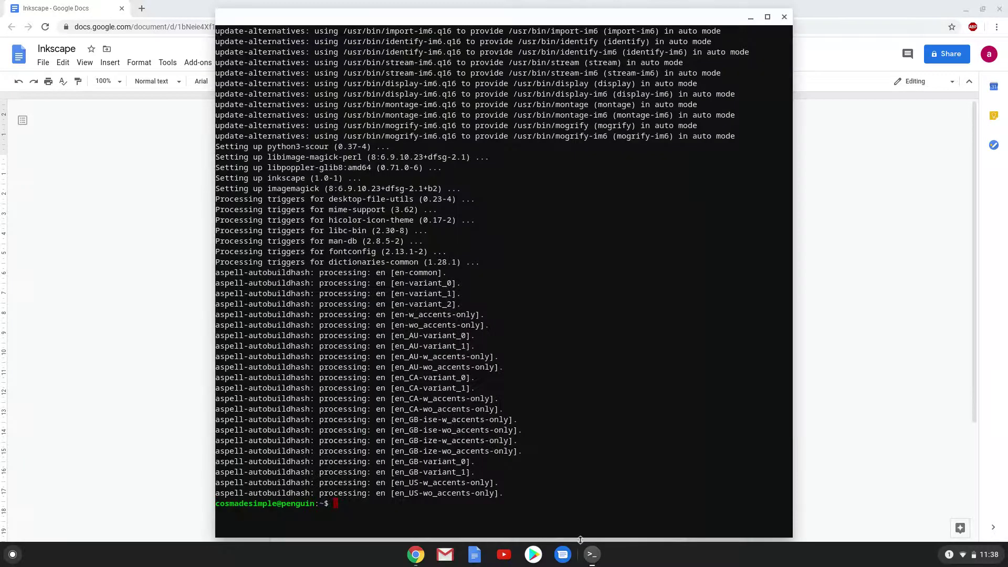
key(ctrl+shift+v)
key(Return)
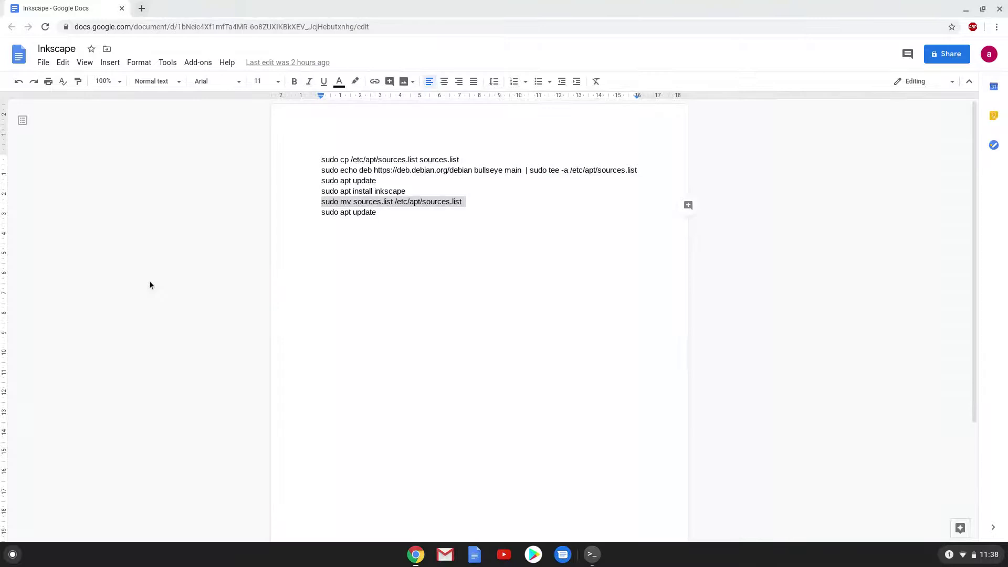
- Copy the final 'sudo apt update' line and run it in the Terminal
click(212, 262)
triple_click(328, 211)
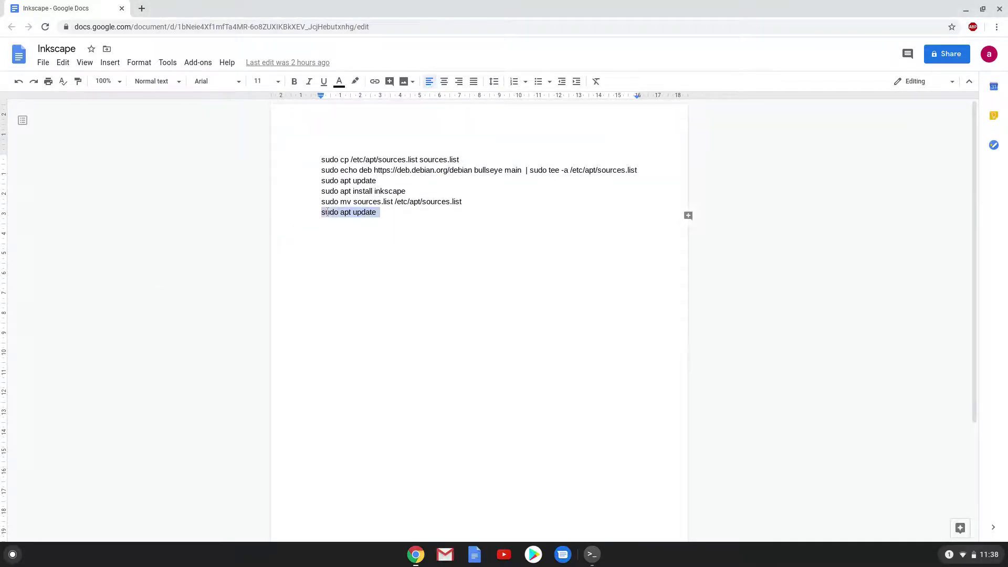
right_click(328, 214)
click(355, 240)
click(591, 555)
key(ctrl+shift+v)
key(Return)
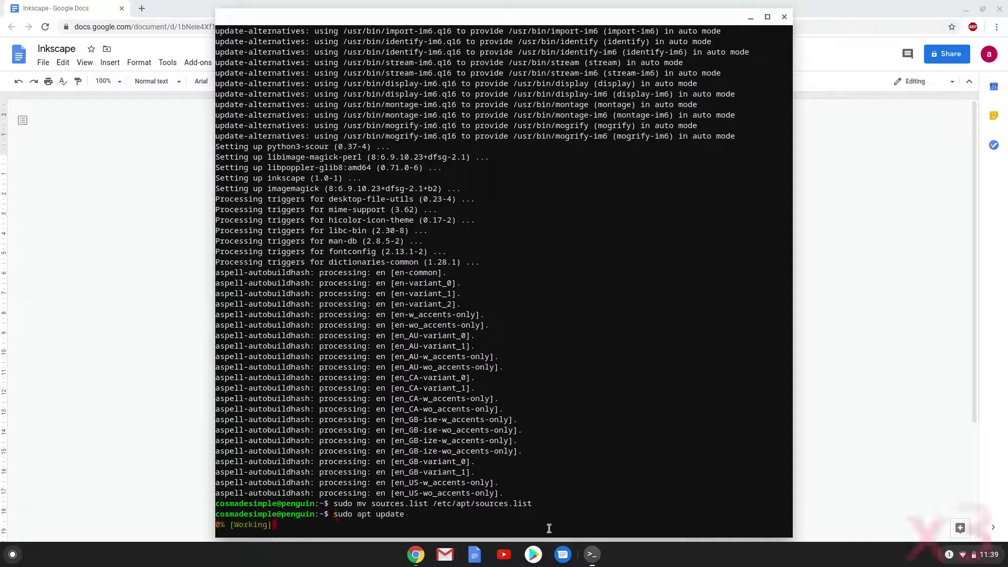